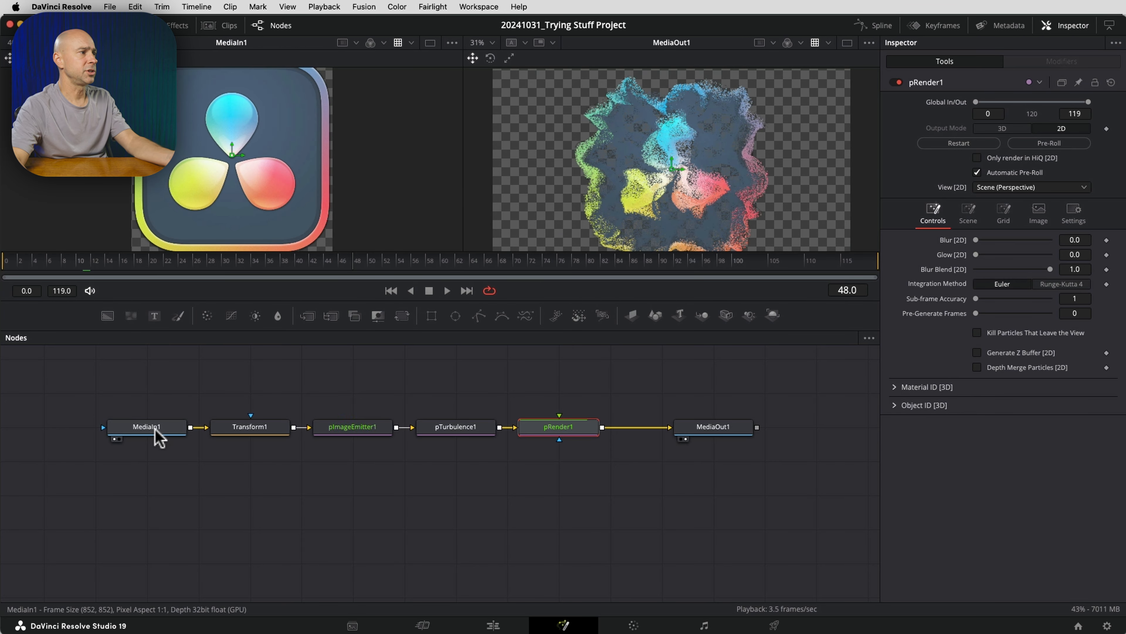
- Detach MediaIn1 from the particle node chain and feed Artlist New Logo.png from the media pool into Transform1 instead
left_click(148, 430)
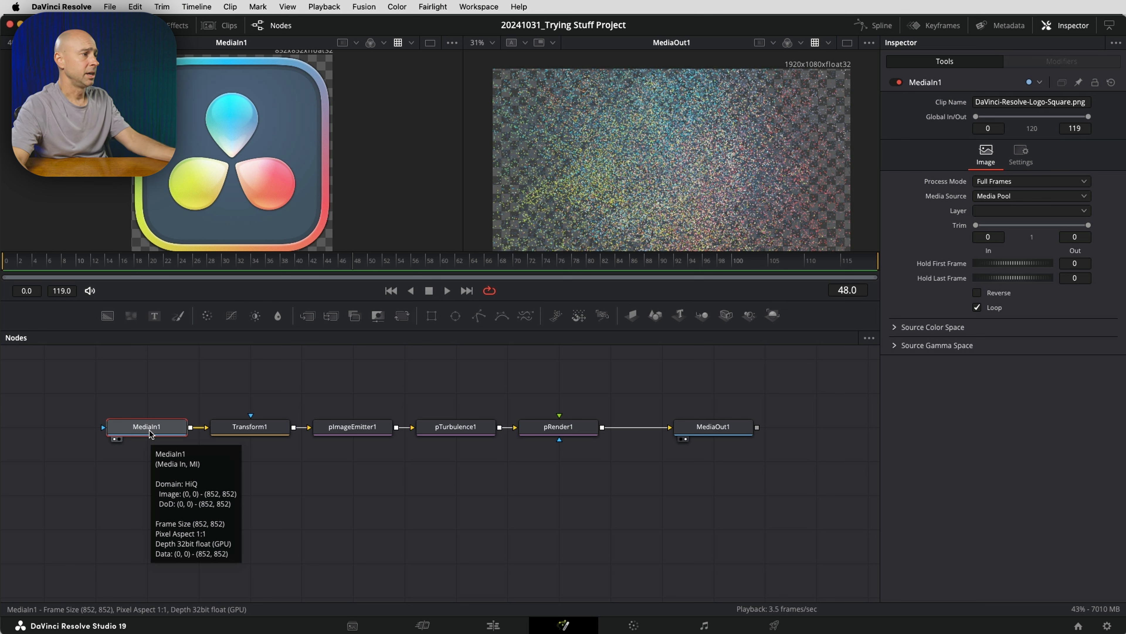
left_click_drag(152, 426, 152, 497)
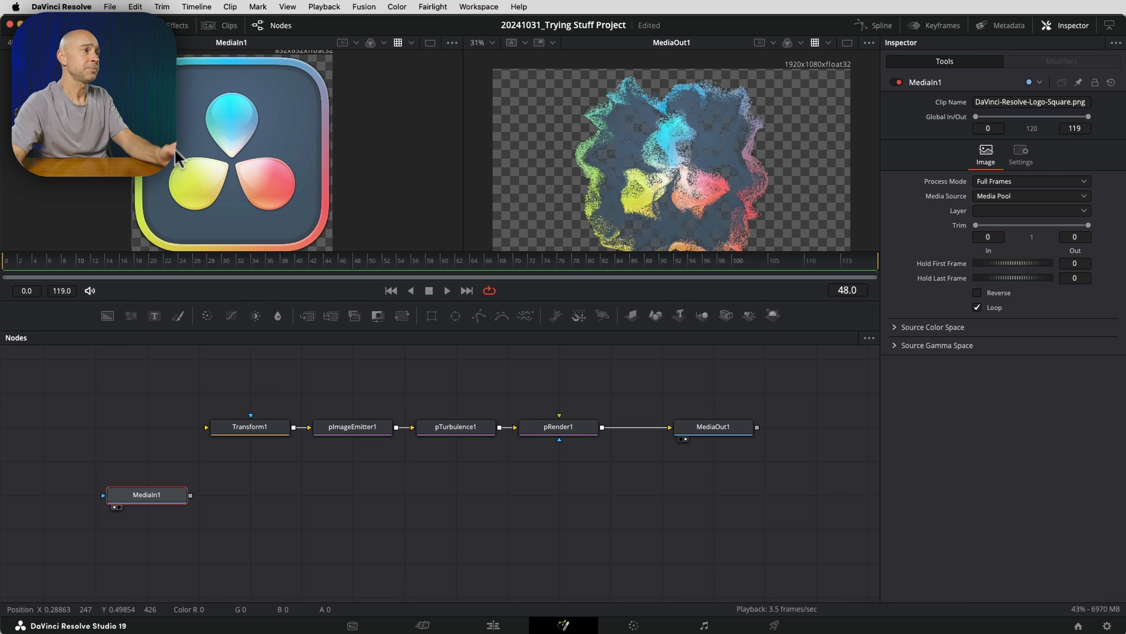
left_click(105, 25)
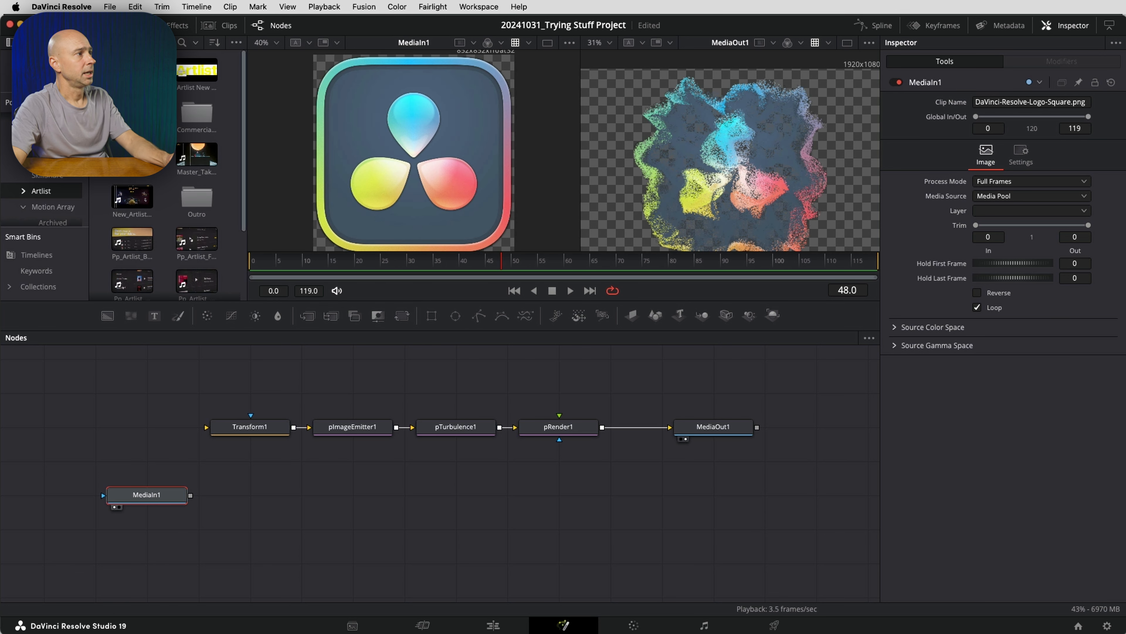
left_click_drag(196, 70, 95, 427)
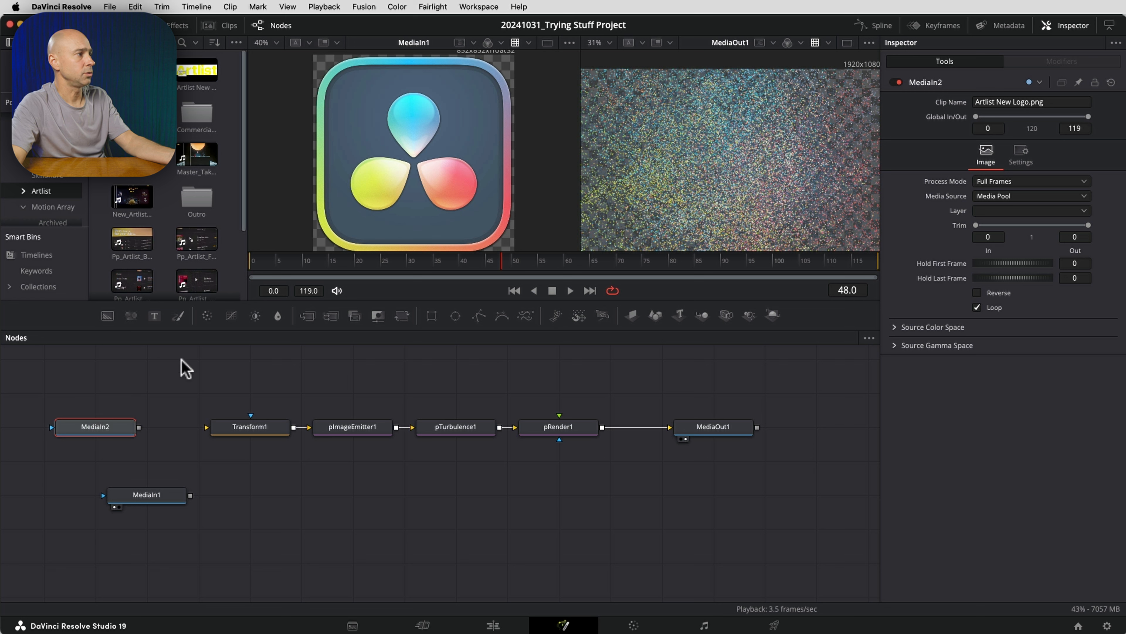
left_click_drag(138, 426, 219, 429)
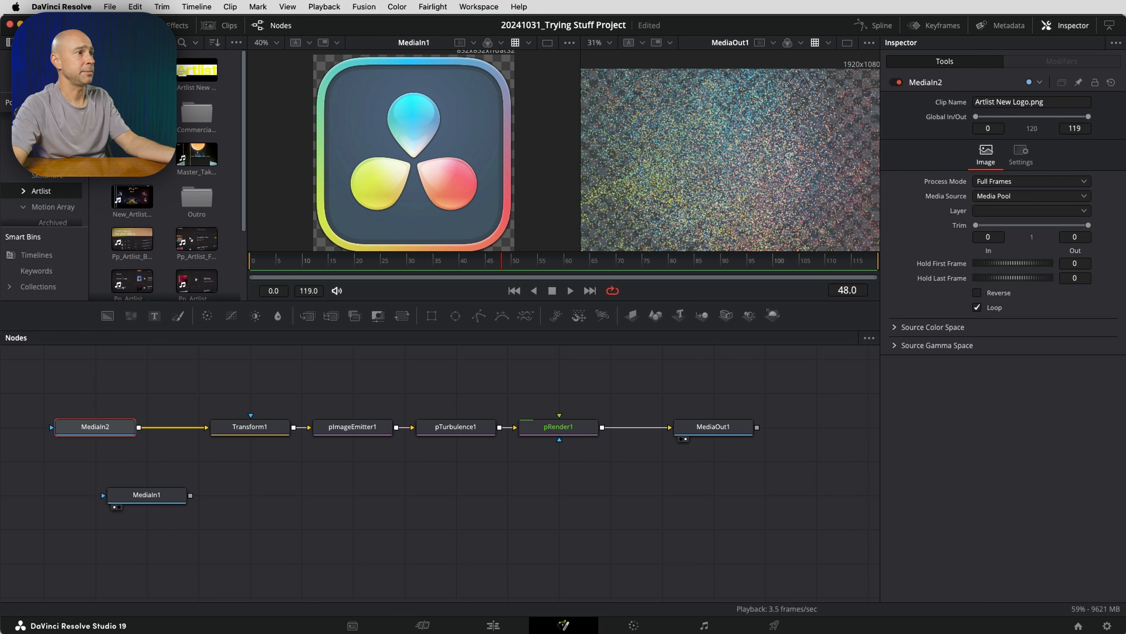
left_click(99, 25)
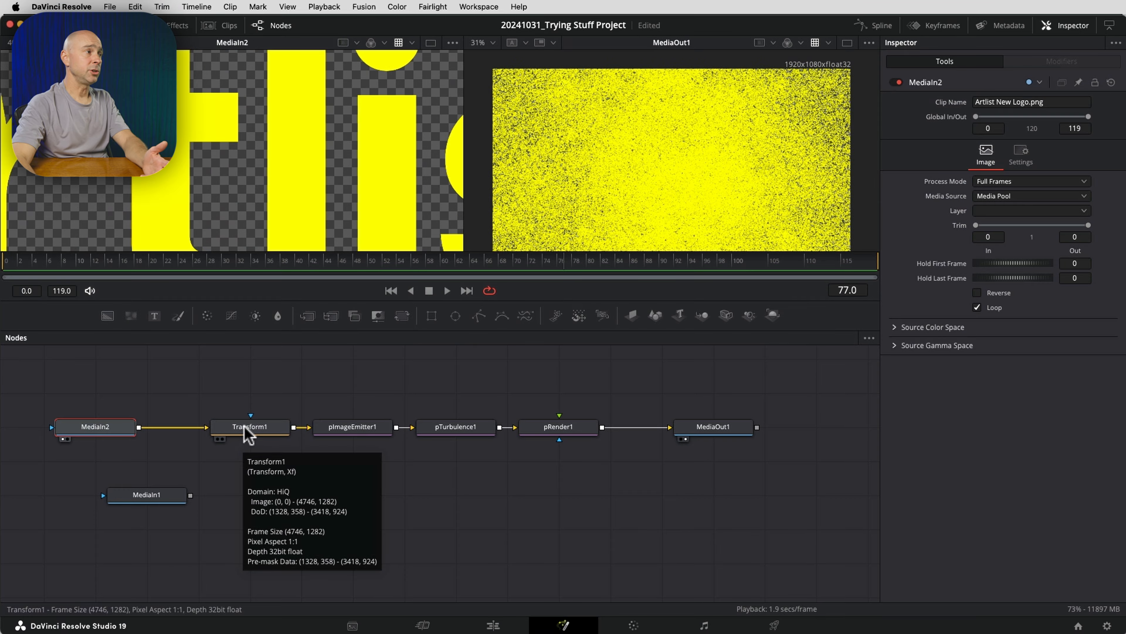
- Enlarge the Artlist logo by raising Transform1's size to 0.58
left_click(245, 430)
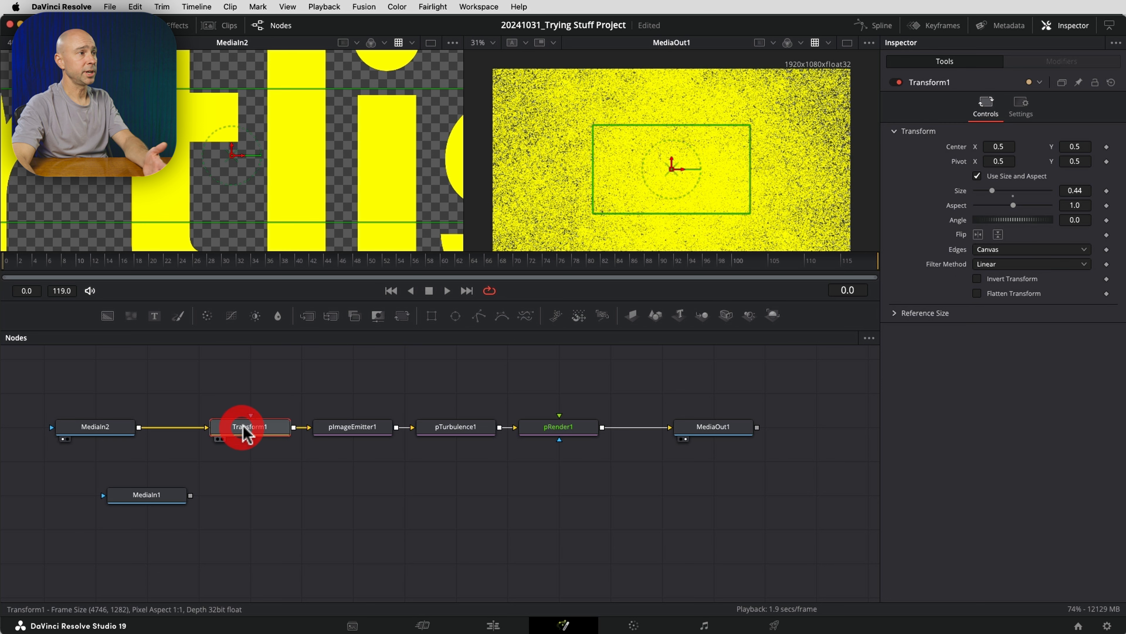
left_click_drag(992, 190, 997, 192)
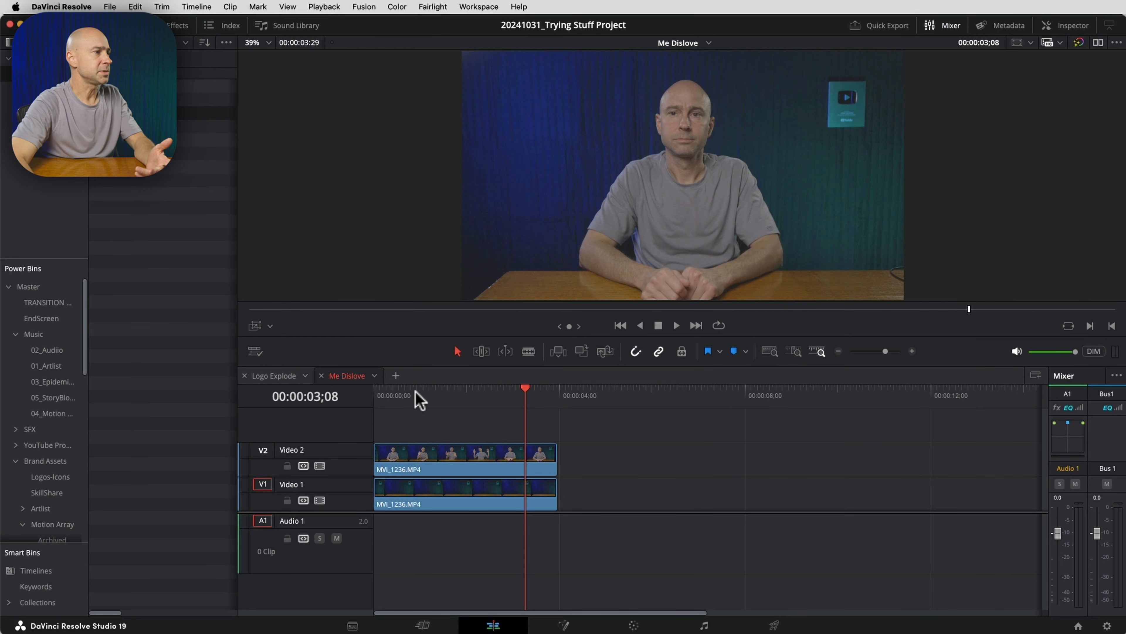
- Scrub through the Me Dislove timeline, comparing the shot with the Video 2 track disabled and enabled
left_click(419, 391)
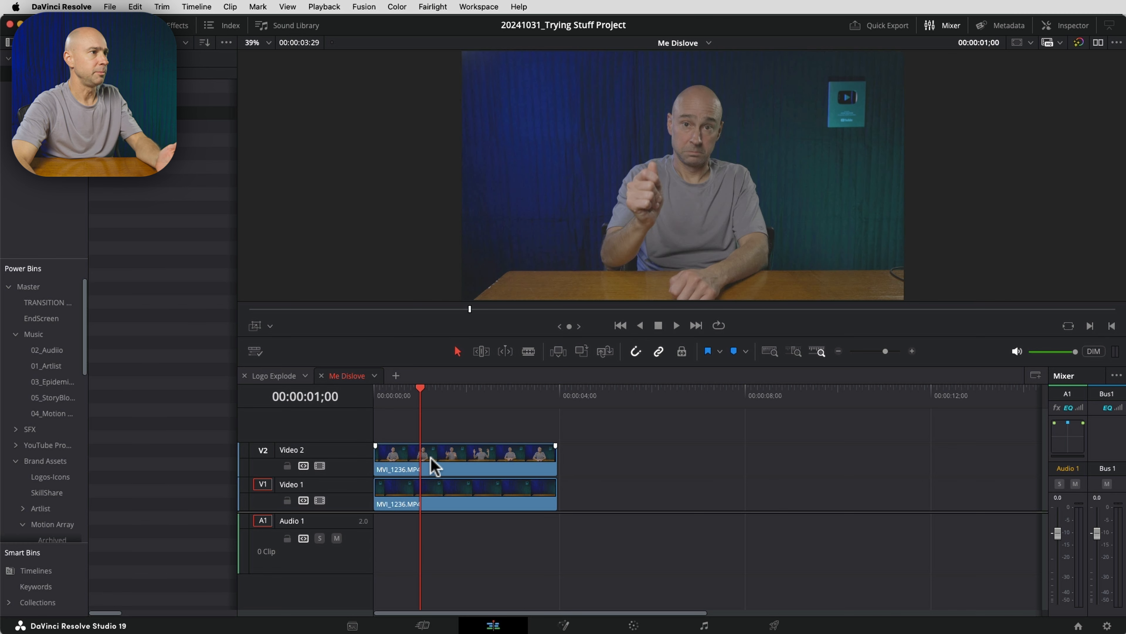
mouse_move(435, 389)
left_mouse_down()
mouse_move(395, 390)
mouse_move(450, 388)
left_mouse_up()
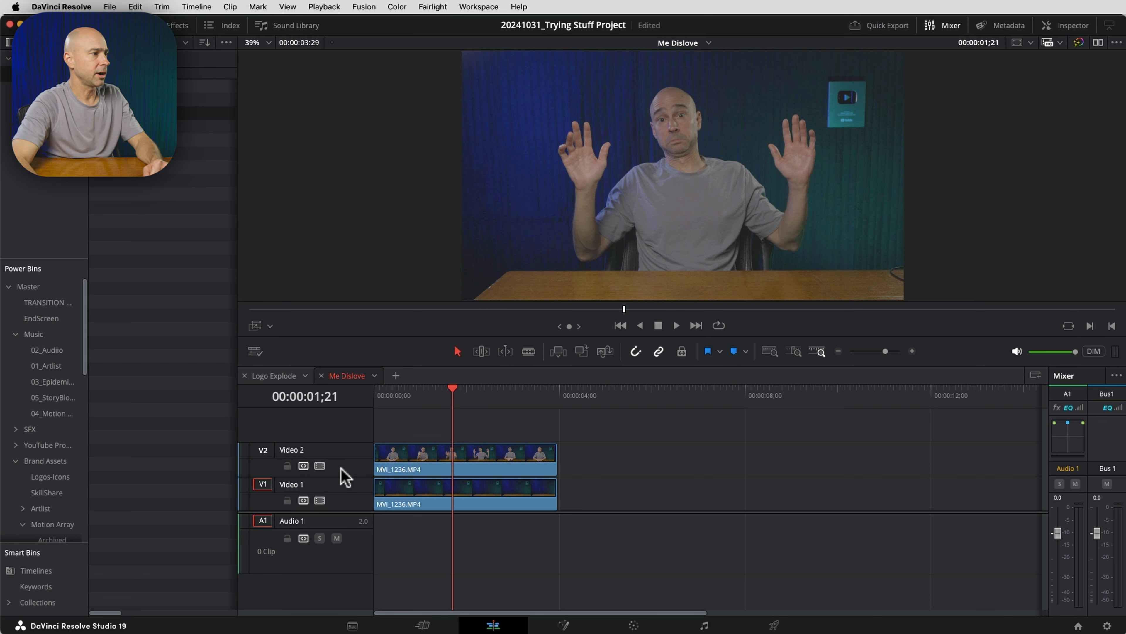
left_click(319, 465)
left_click_drag(392, 391, 440, 412)
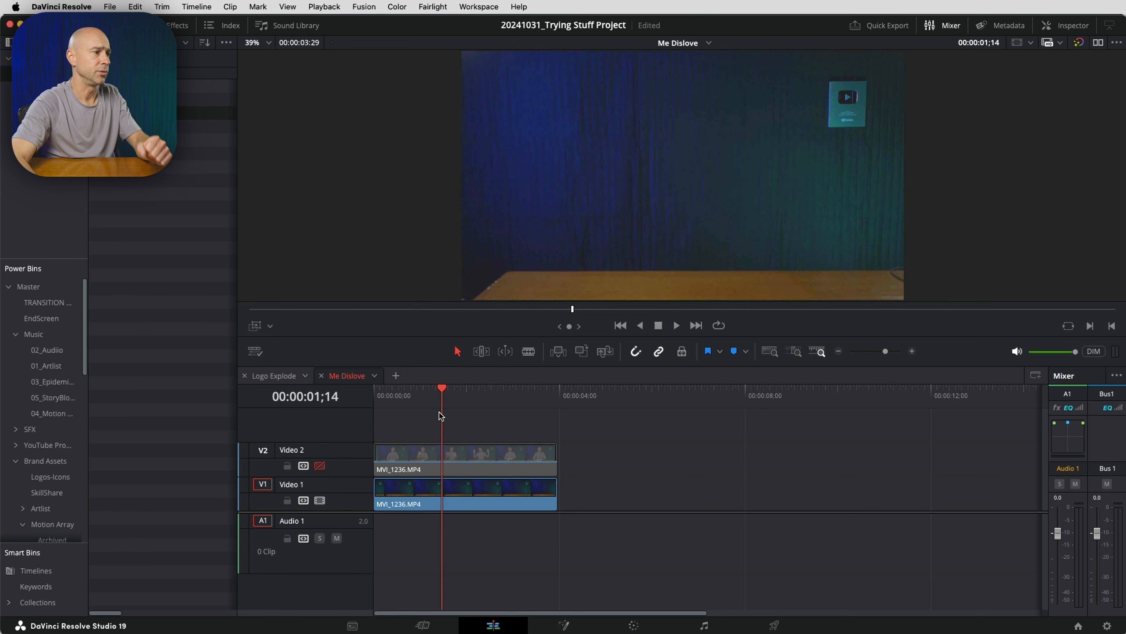
left_click(319, 465)
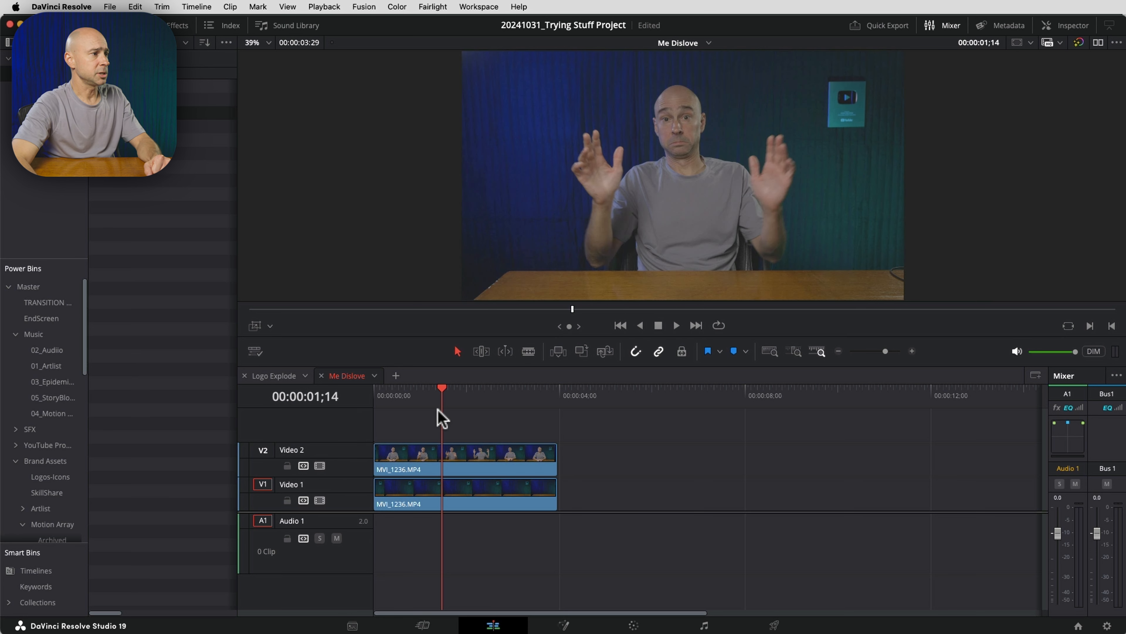
- Split the Video 2 clip a little before the one-second mark and select the longer second part
left_click_drag(440, 394, 404, 391)
left_click(425, 458)
key("super+b")
left_click(442, 457)
- Convert the second part of the Video 2 clip into a new Fusion clip and open it in Fusion
mouse_move(464, 391)
left_mouse_down()
mouse_move(519, 389)
mouse_move(465, 389)
mouse_move(499, 389)
mouse_move(485, 387)
left_mouse_up()
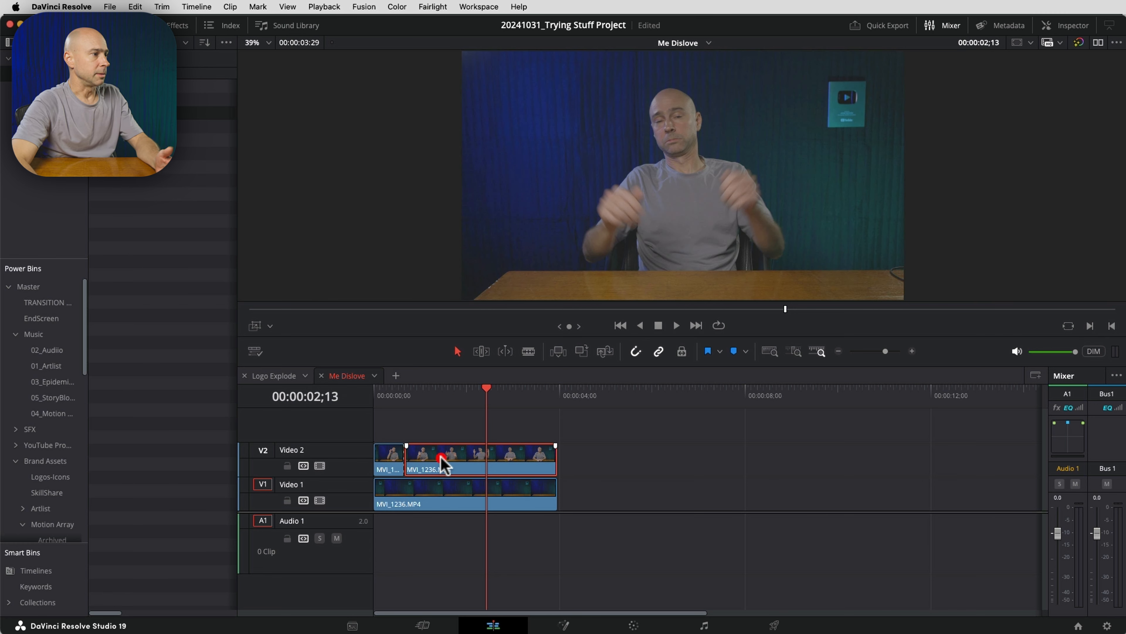
right_click(442, 459)
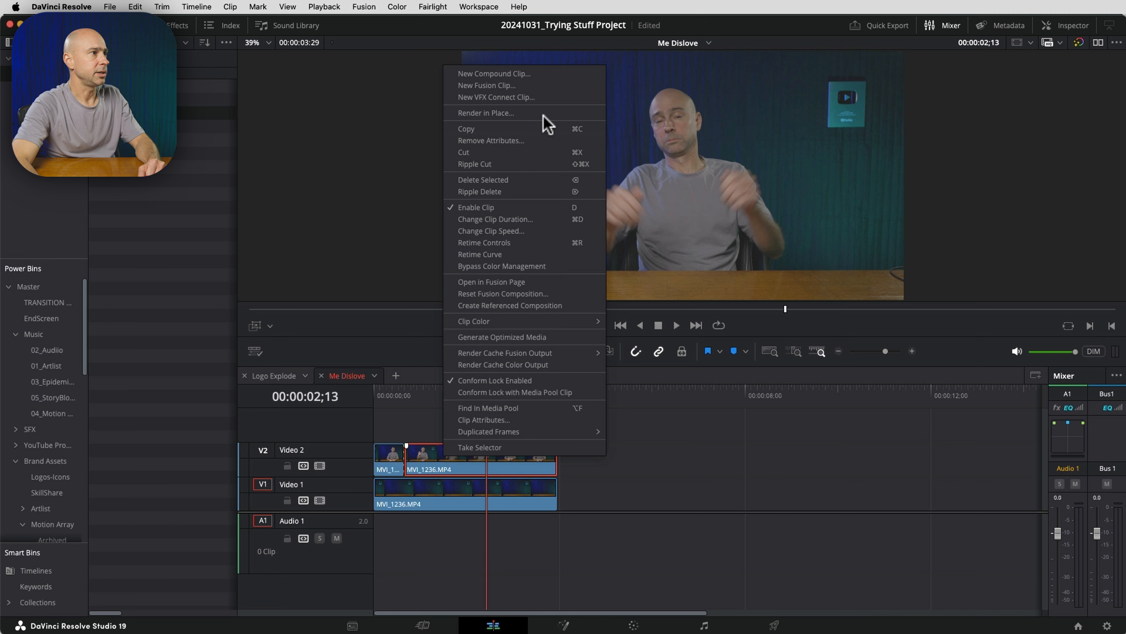
left_click(509, 85)
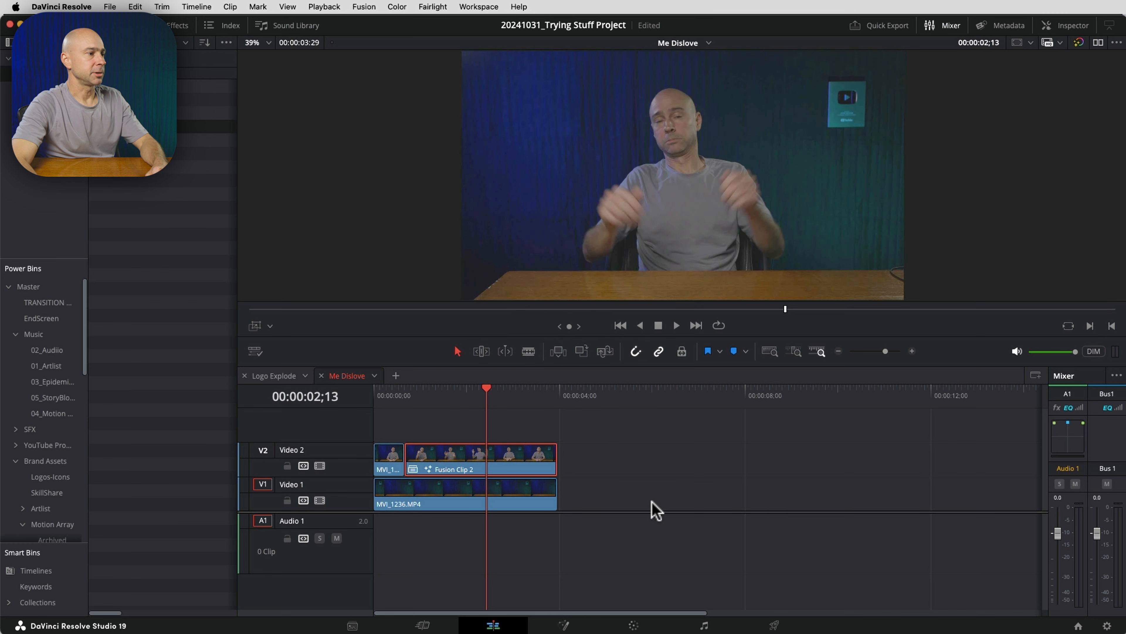
left_click(563, 624)
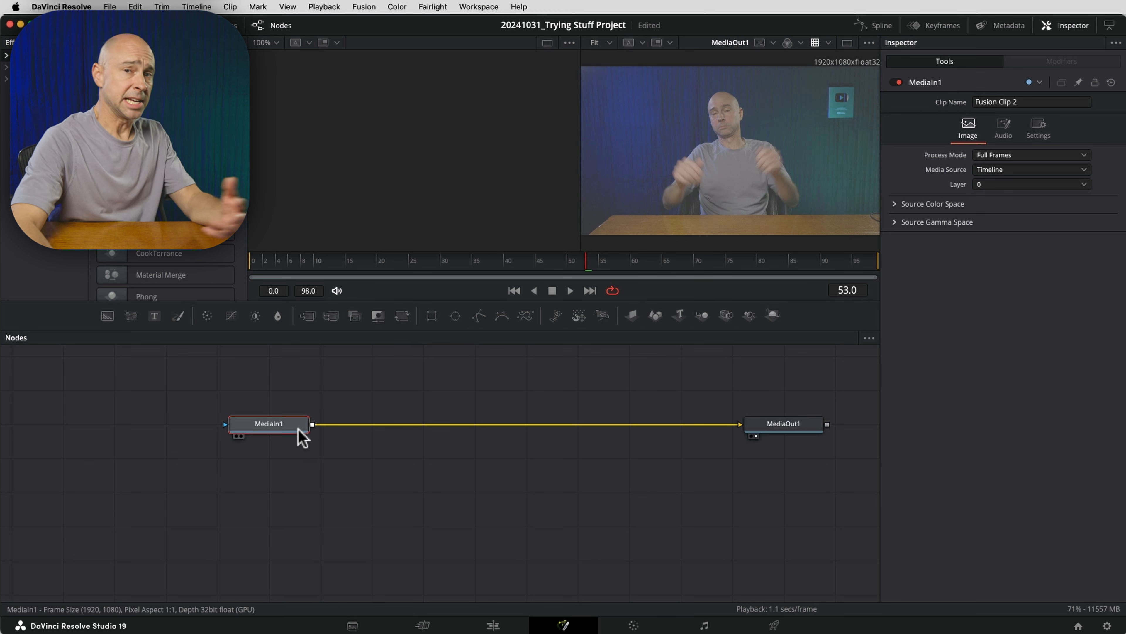
- Insert a Magic Mask node directly after MediaIn1
left_click(272, 427)
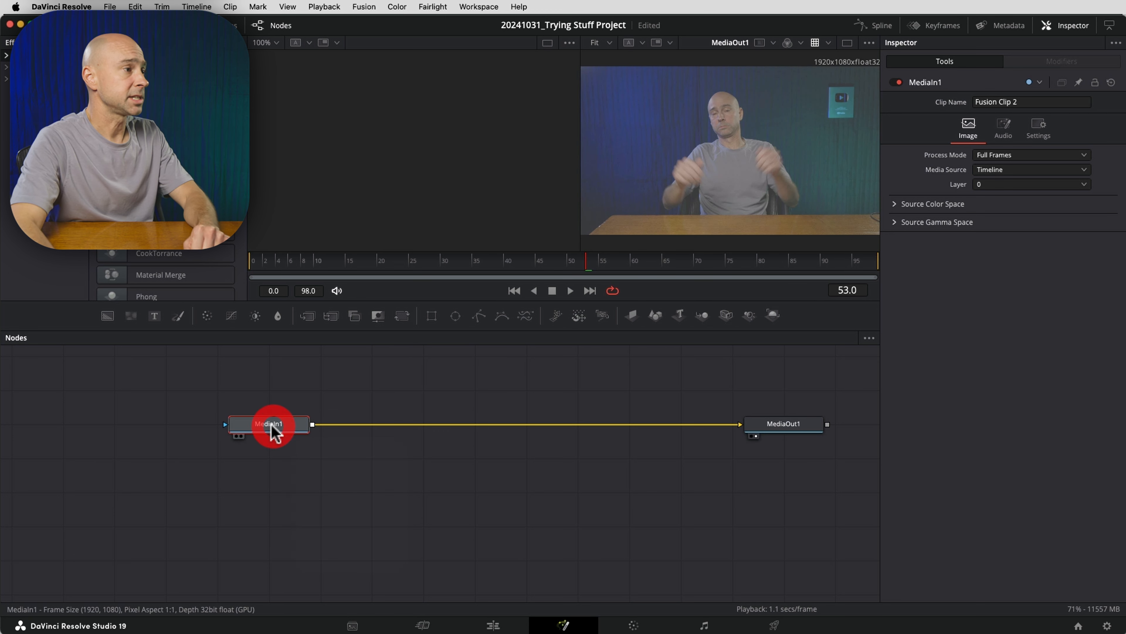
key("shift+space")
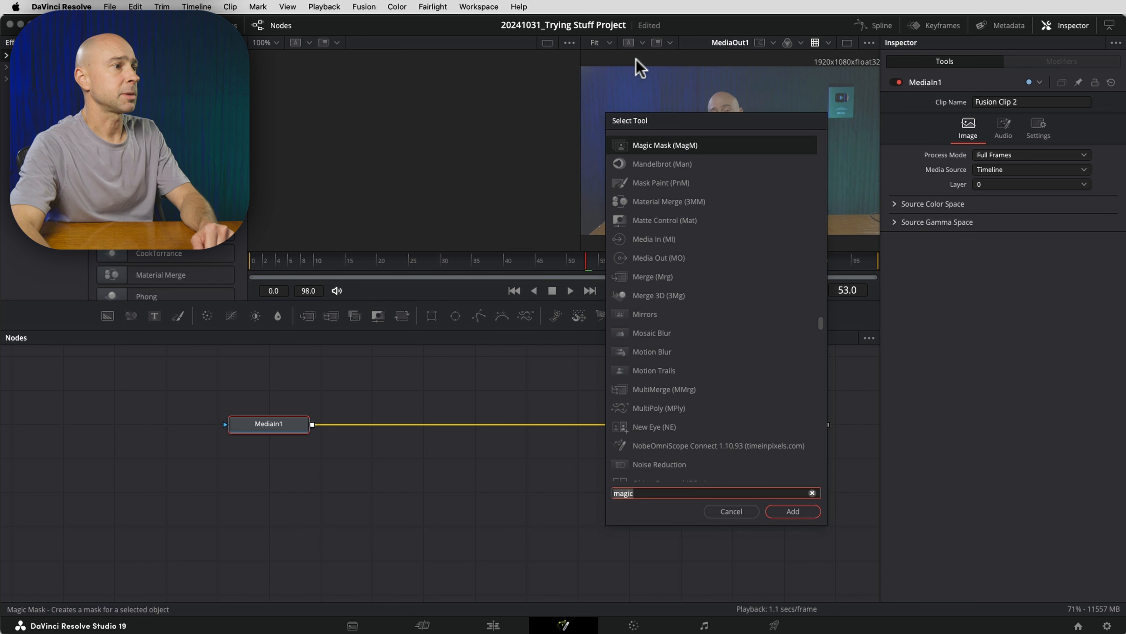
left_click(648, 144)
left_click(798, 512)
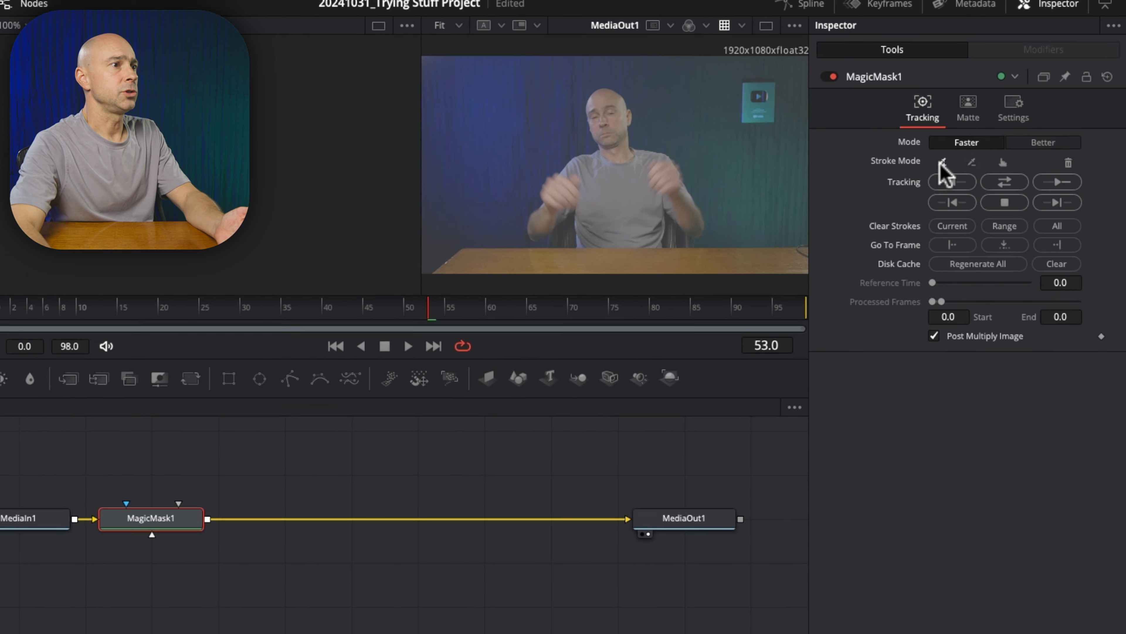
- Mask the man with a stroke over his head, arms and torso, set the mode to Better, and track in both directions
mouse_move(516, 196)
left_mouse_down()
mouse_move(599, 190)
mouse_move(610, 226)
mouse_move(554, 237)
mouse_move(550, 260)
mouse_move(528, 220)
mouse_move(492, 205)
mouse_move(454, 229)
mouse_move(534, 169)
mouse_move(531, 94)
mouse_move(519, 94)
mouse_move(518, 123)
mouse_move(544, 190)
left_mouse_up()
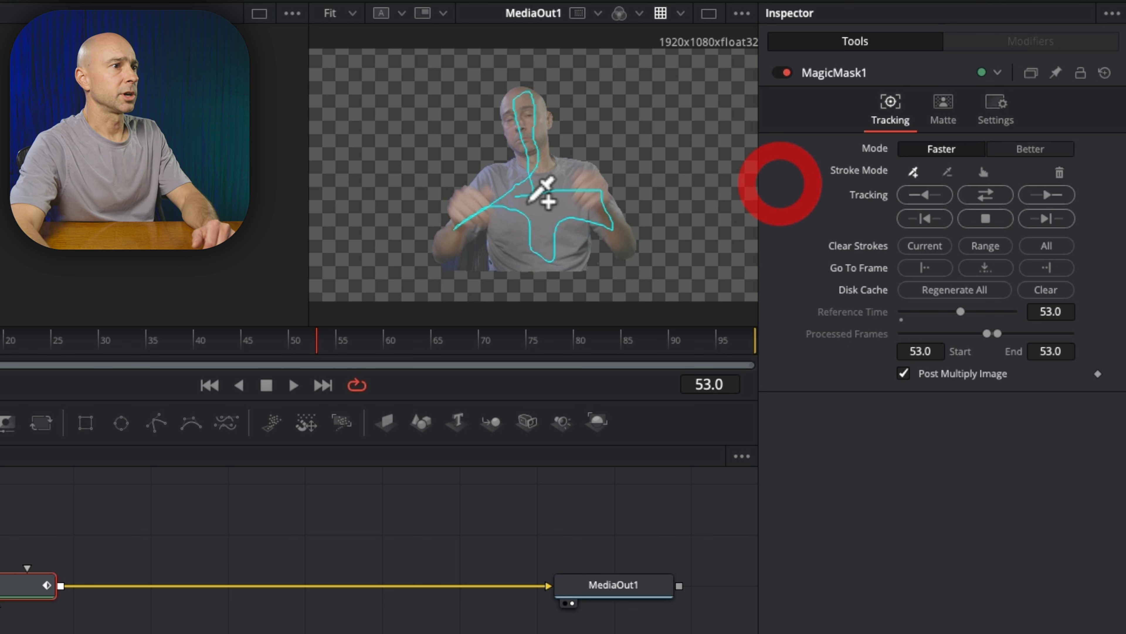
left_click(1024, 156)
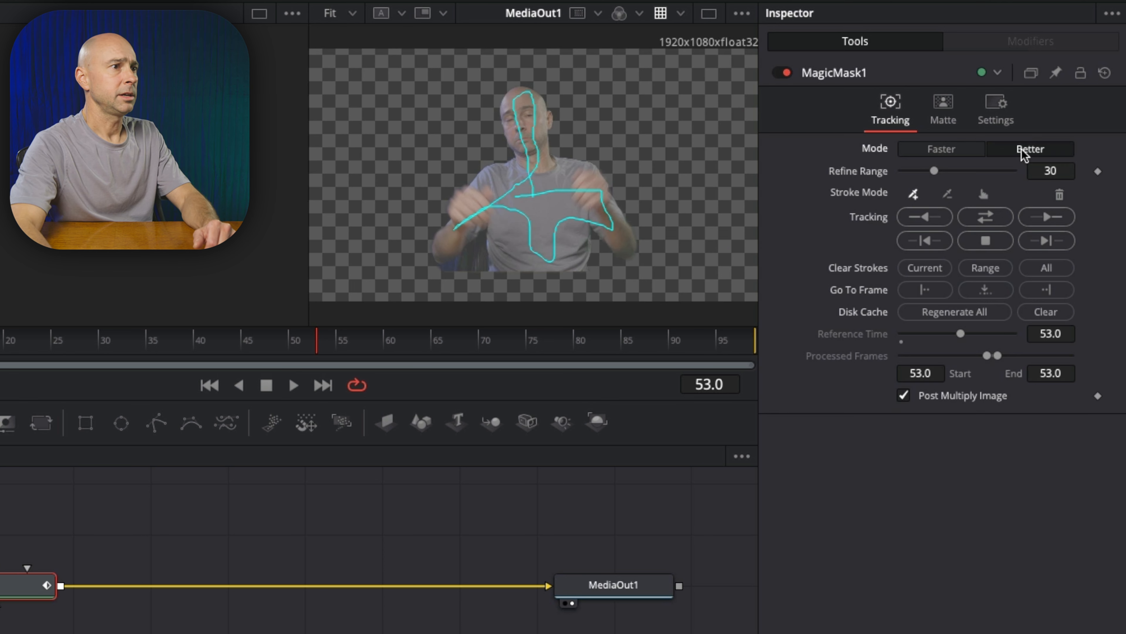
left_click(984, 227)
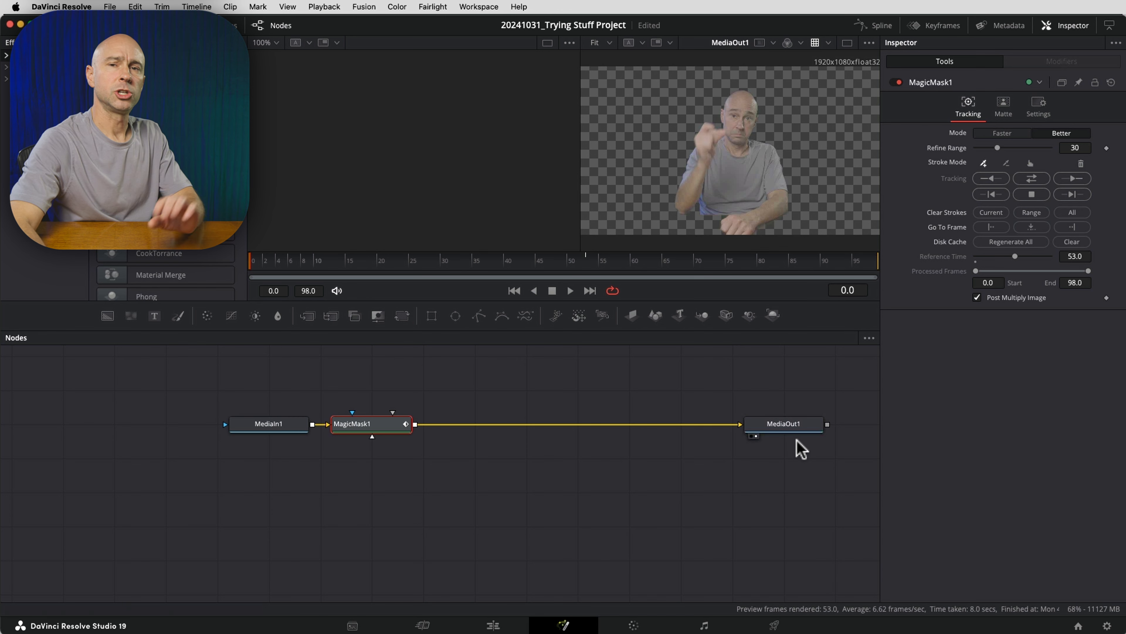
- Move MediaIn1 and MagicMask1 together farther from MediaOut1 to make room in the node graph
left_click_drag(358, 384, 279, 440)
left_click_drag(371, 427, 304, 430)
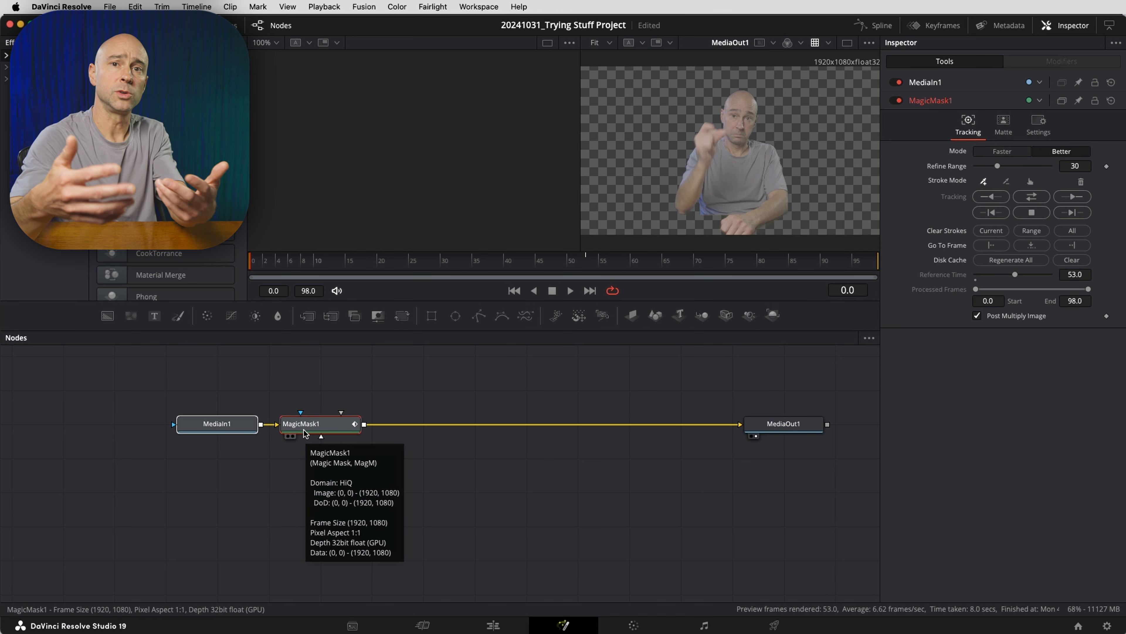
left_click(495, 476)
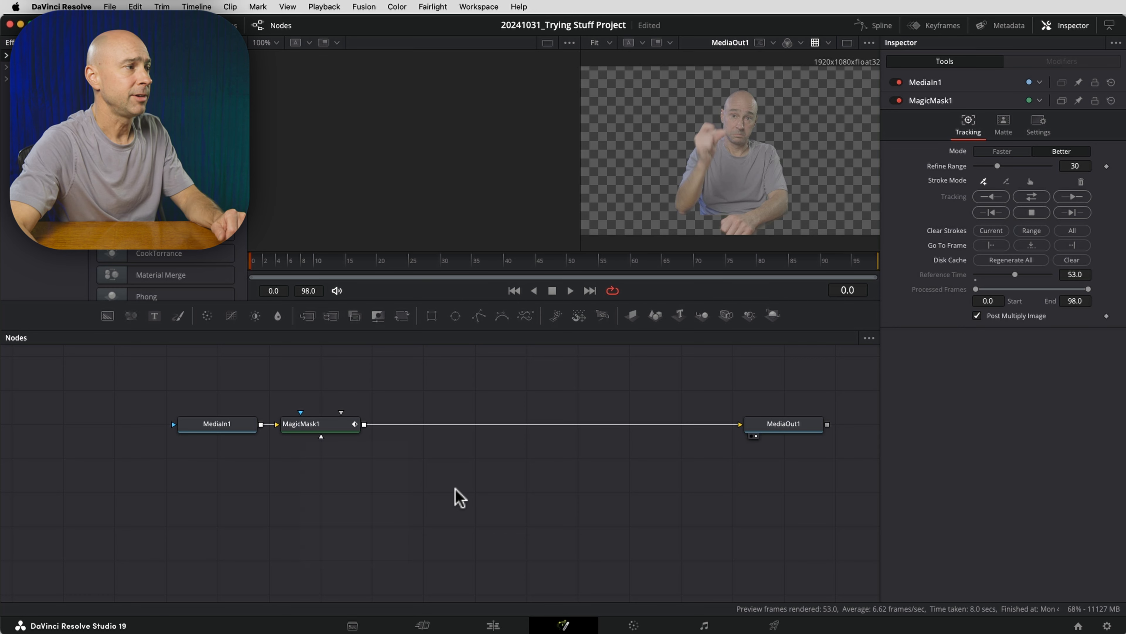
- Copy the Transform1, pImageEmitter1, pTurbulence1 and pRender1 nodes from the Logo Explode composition and paste them below the Magic Mask chain
left_click(480, 488)
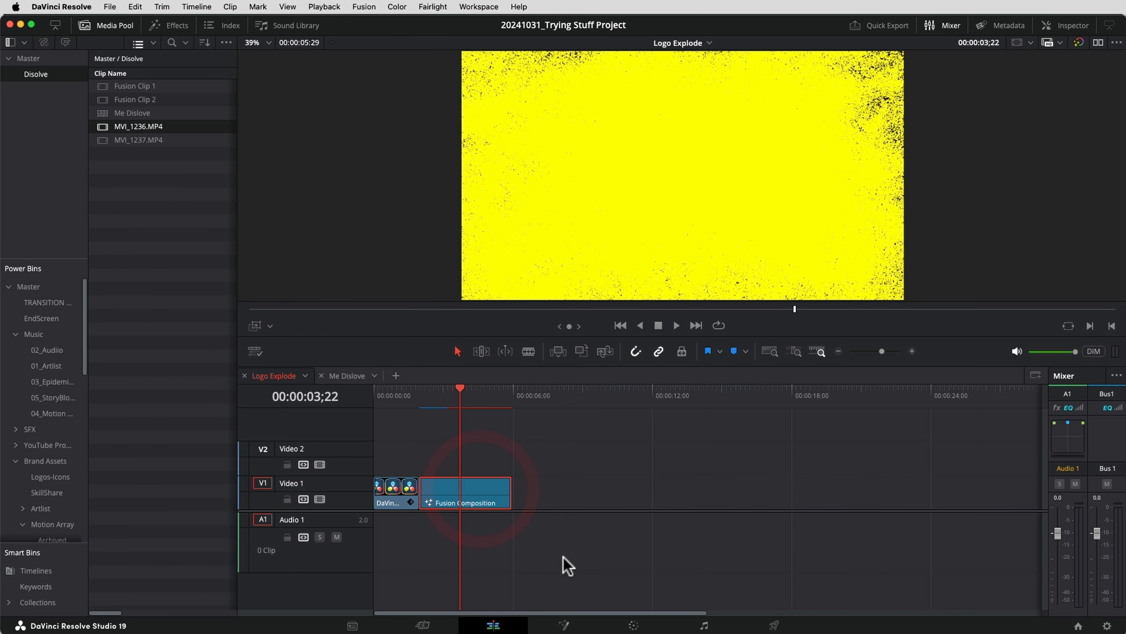
left_click(564, 625)
left_click_drag(594, 485, 264, 399)
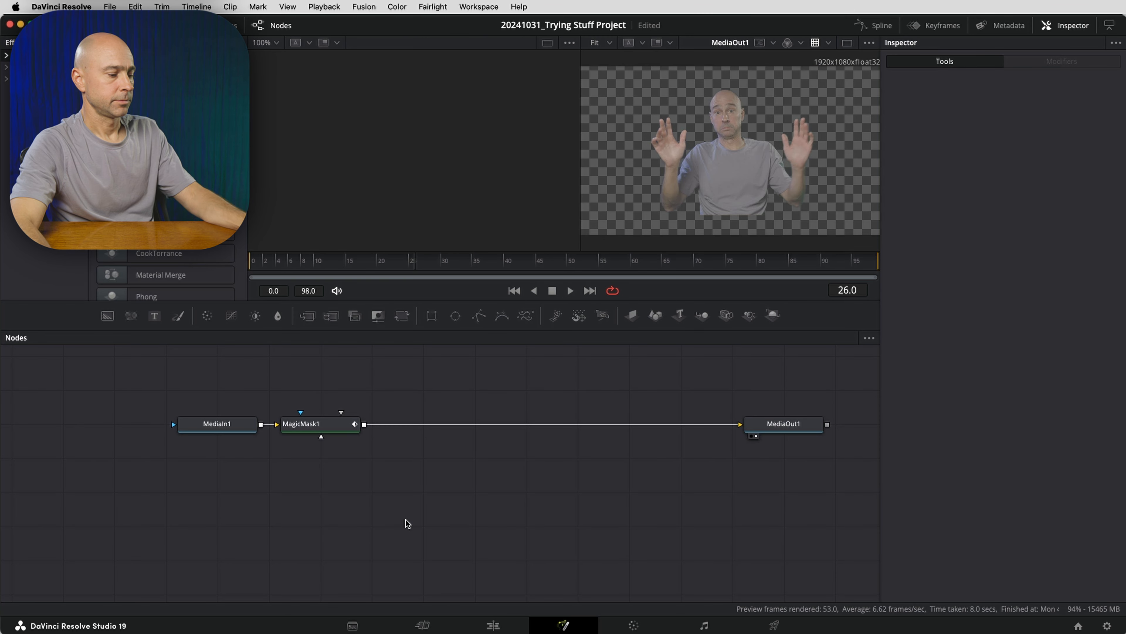
key("ctrl+v")
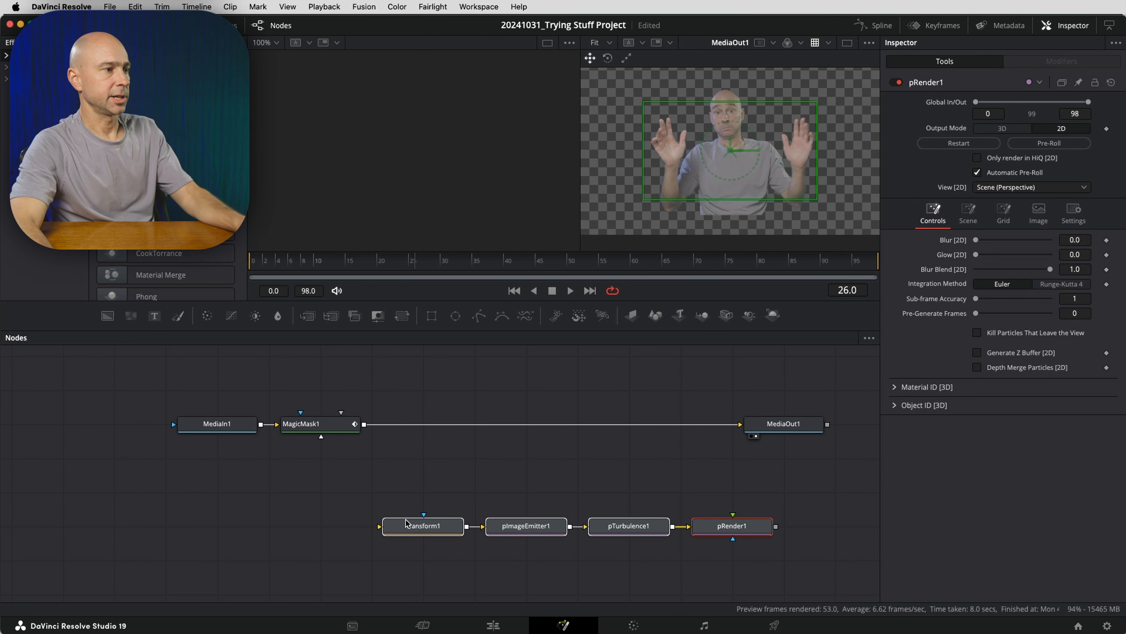
left_click_drag(426, 529, 379, 502)
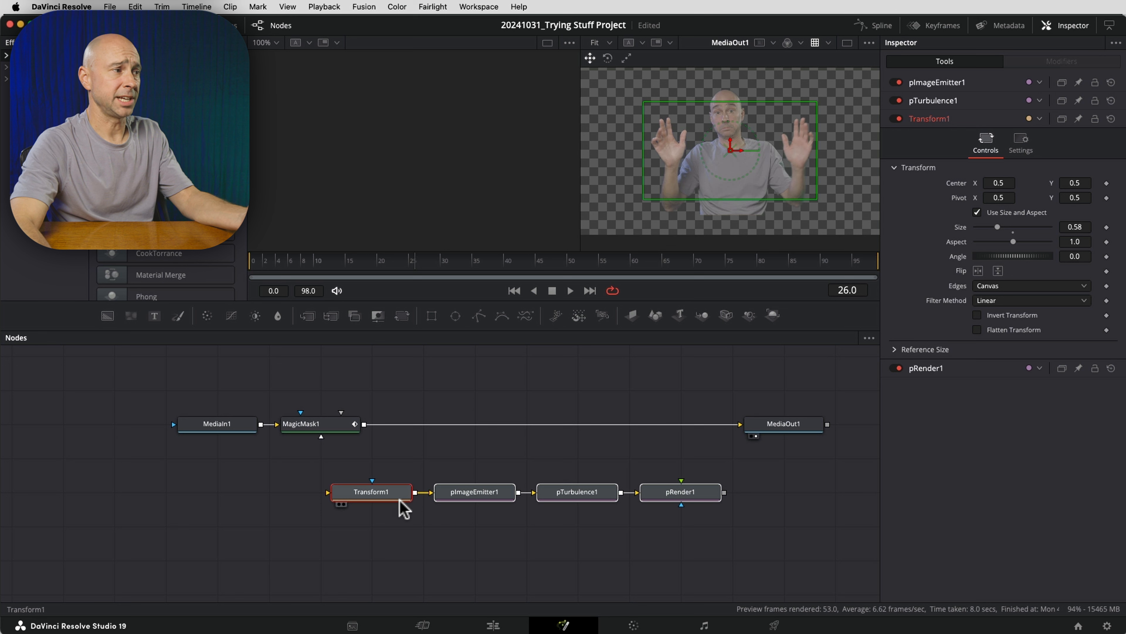
left_click(395, 450)
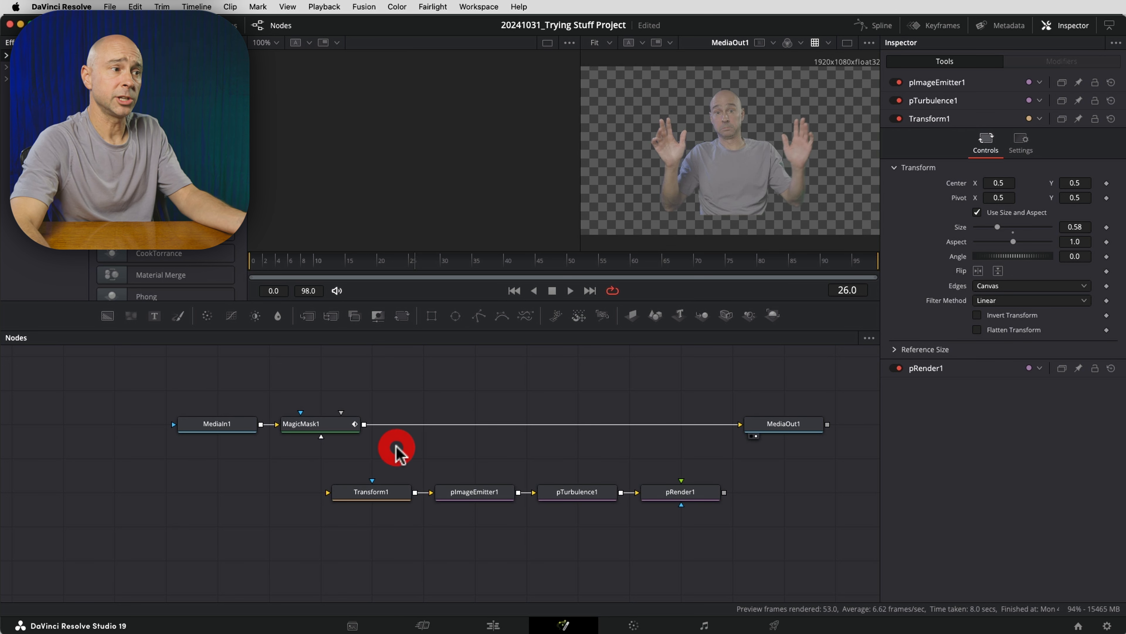
- Move MediaIn1 and MagicMask1 clear of the pasted nodes, detach the mask from MediaOut1 and connect it to Transform1
left_click(305, 430)
left_click_drag(303, 429, 131, 426)
key("super+z")
left_click_drag(261, 424, 328, 492)
- Set Transform1's size to 1.0 and connect pRender1 to MediaOut1
left_click(385, 498)
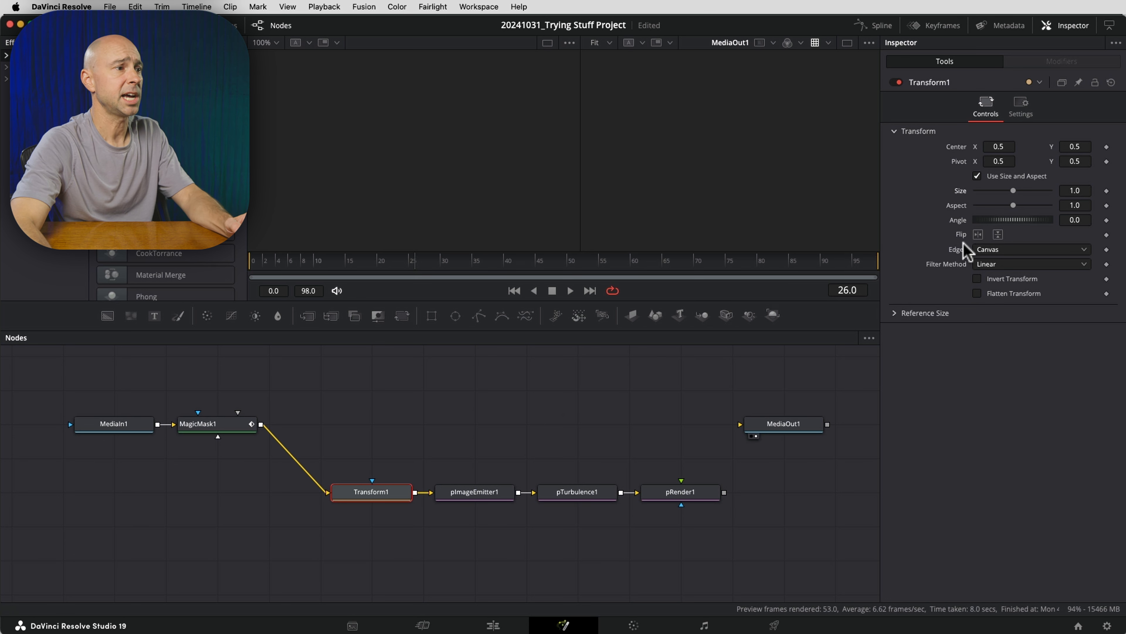
left_click_drag(723, 491, 742, 421)
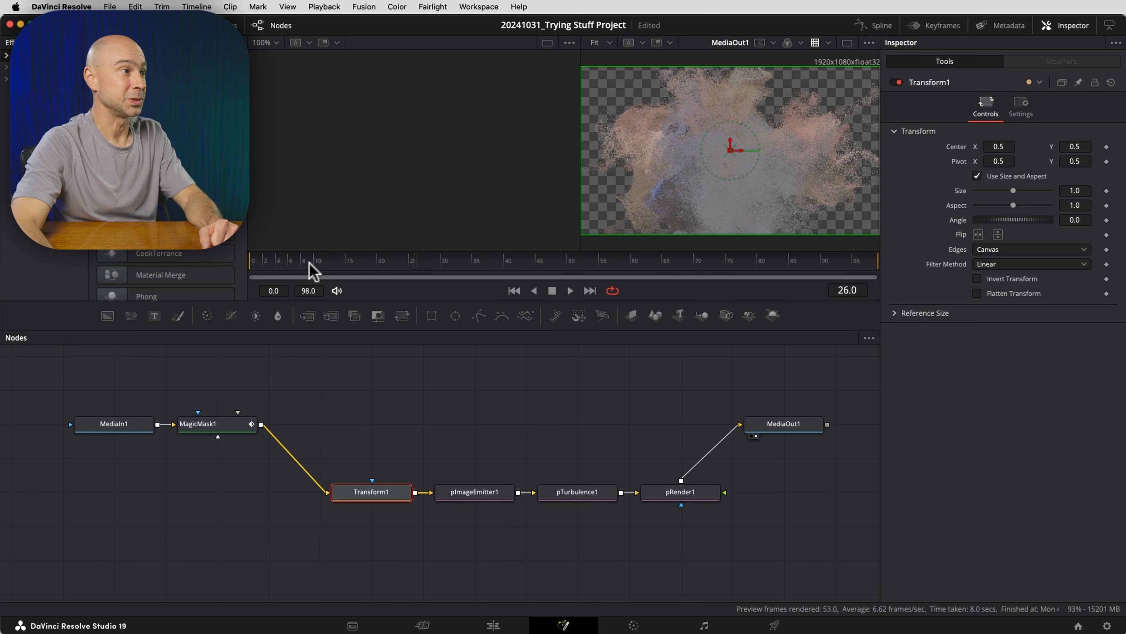
- View the effect at frame 2, inspect the pTurbulence1 settings, and return to the Edit page to check the dissolve over the background
left_click(266, 263)
left_click(487, 499)
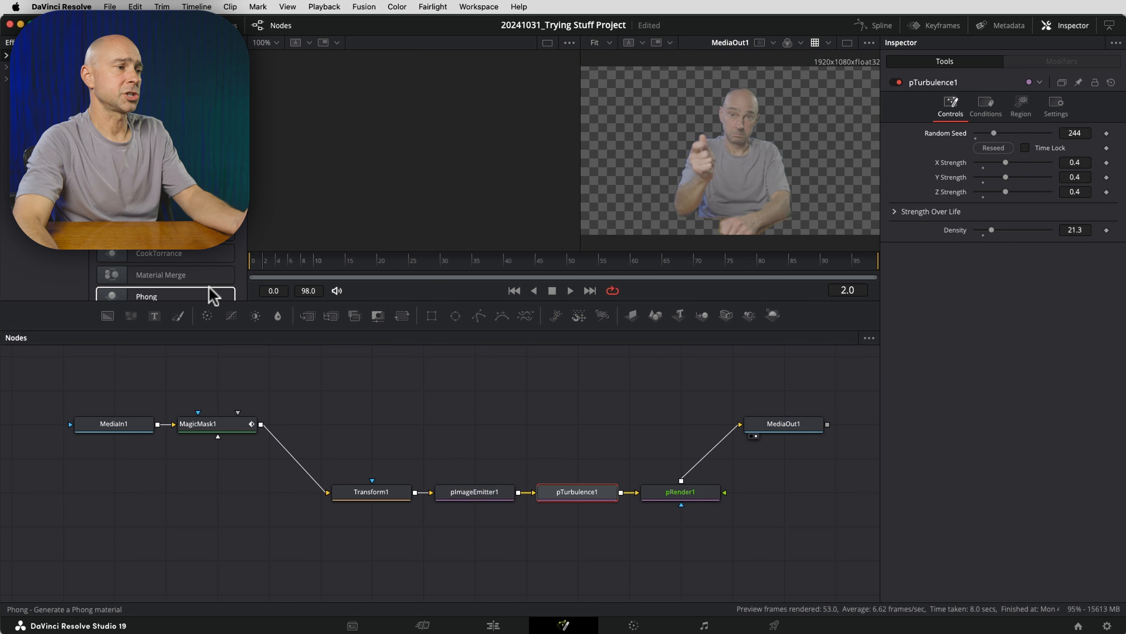
left_click(493, 625)
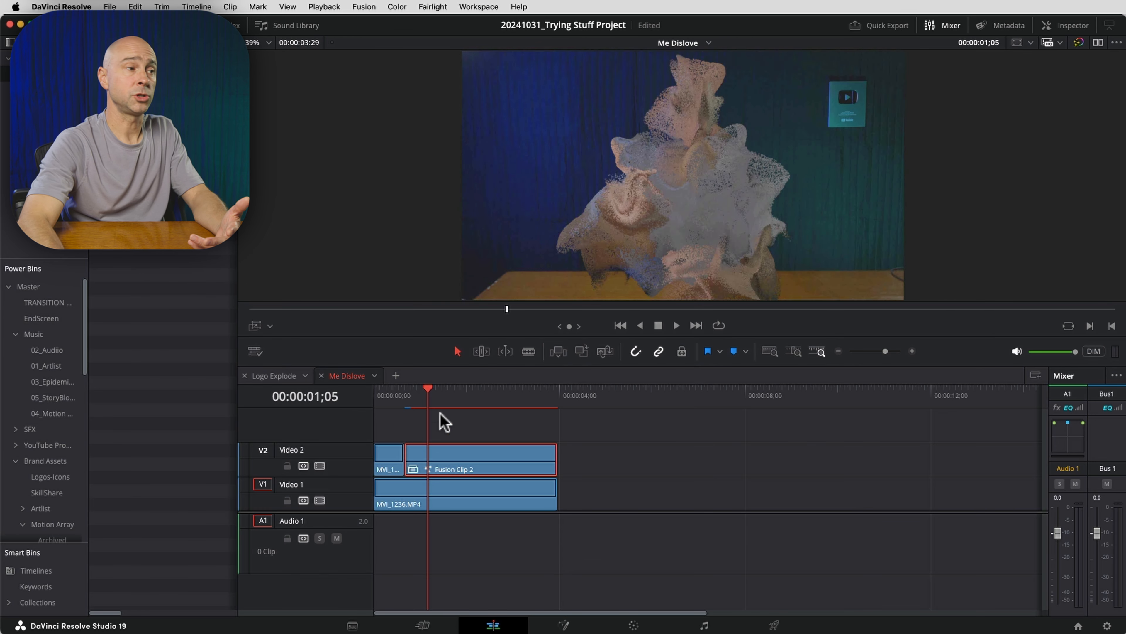